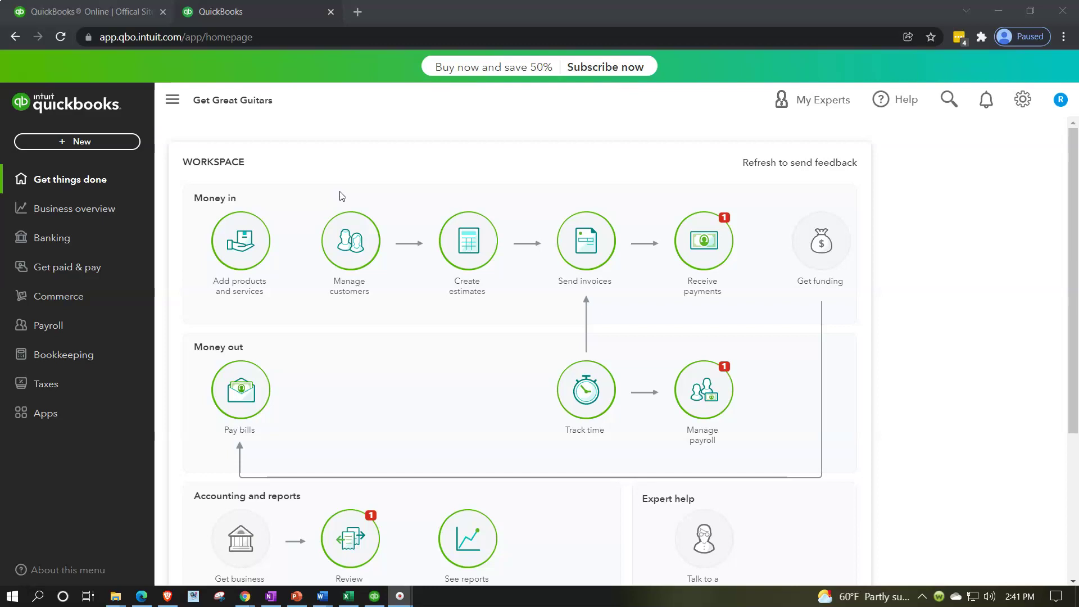
# - View the QuickBooks plans and pricing page, then return to the Get Great Guitars workspace
pyautogui.click(112, 7)
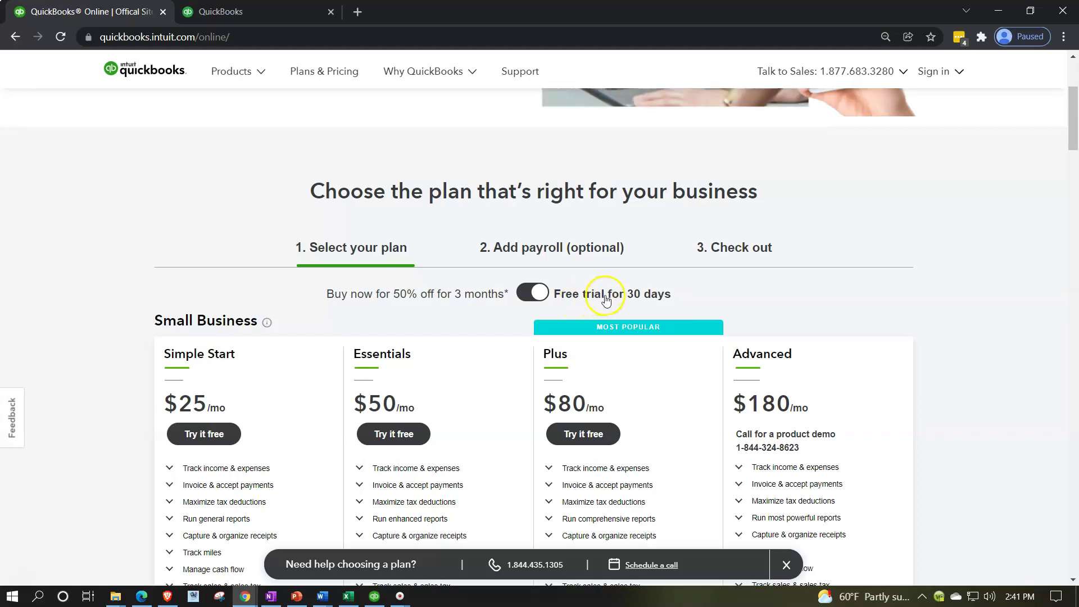
pyautogui.click(625, 304)
pyautogui.click(275, 12)
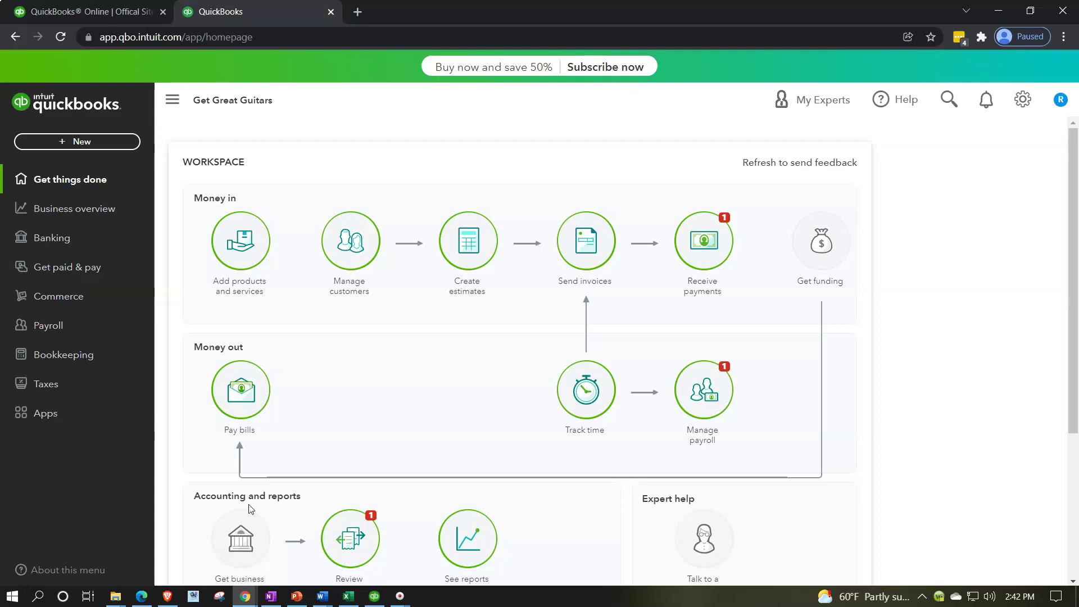
# - Search Google for 'QuickBooks Online Test Drive' and review the results
pyautogui.click(141, 596)
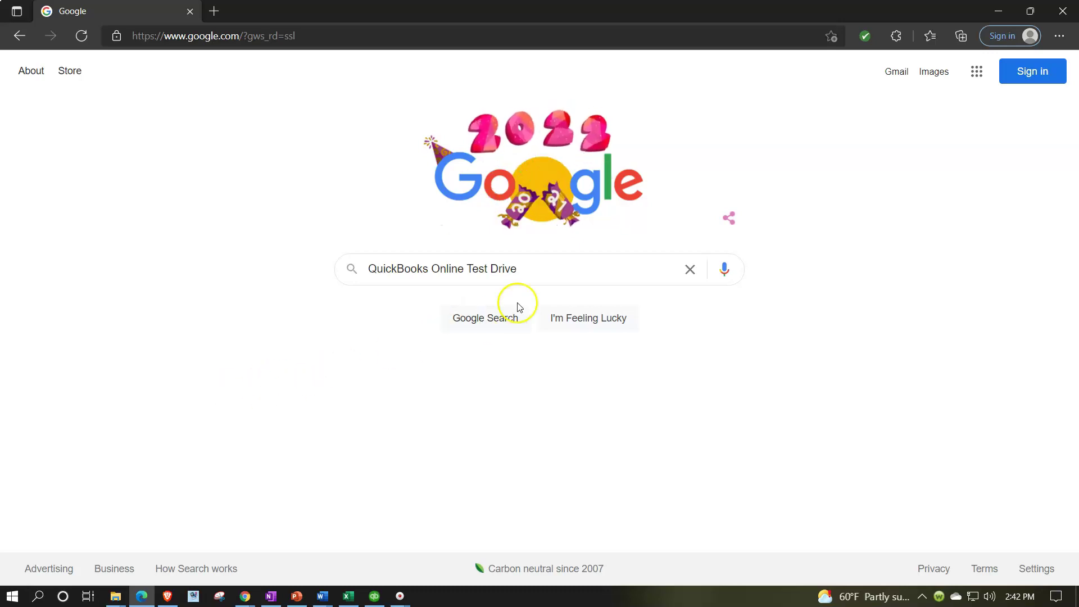
pyautogui.click(532, 269)
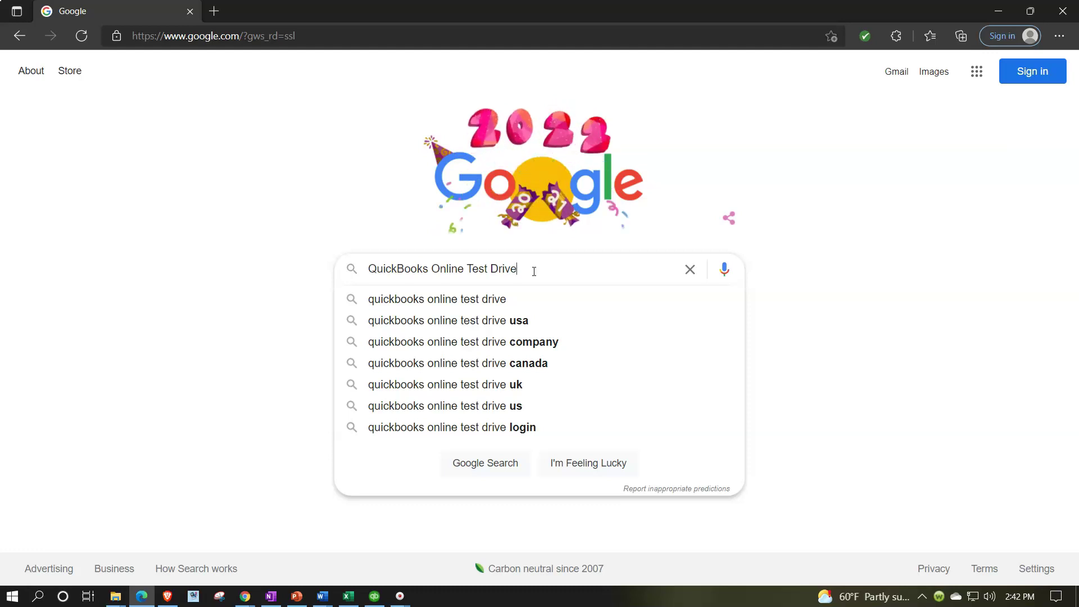
pyautogui.press('Return')
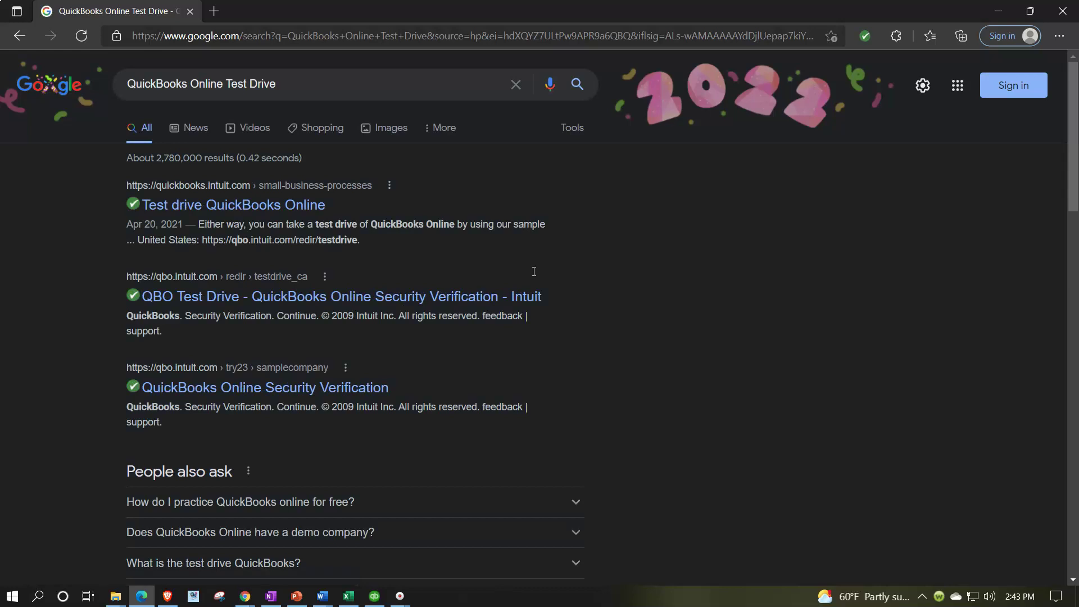
pyautogui.scroll(-3, 534, 272)
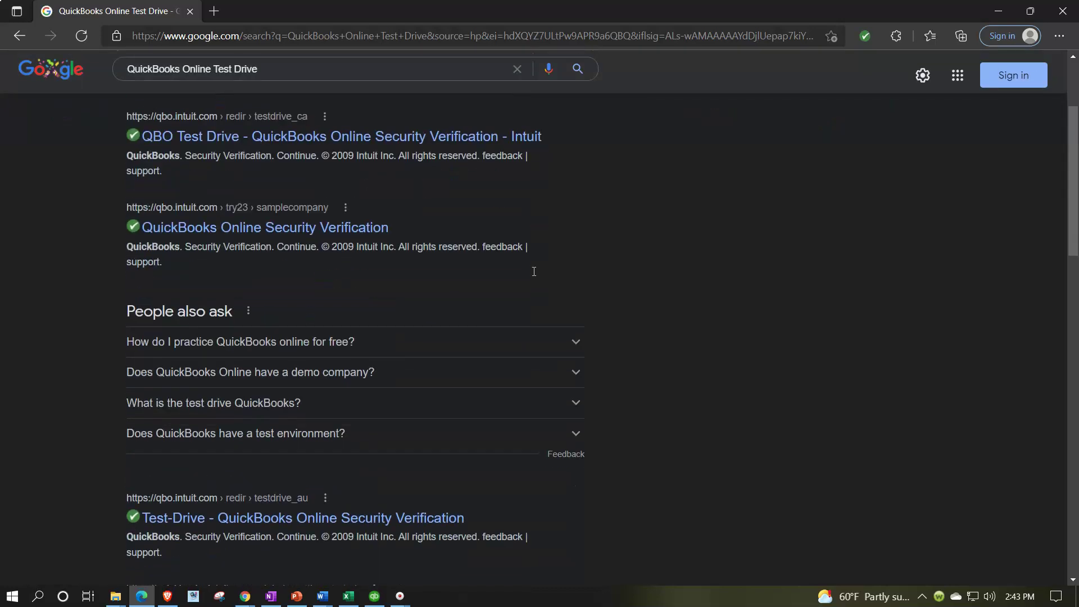
pyautogui.scroll(3, 534, 272)
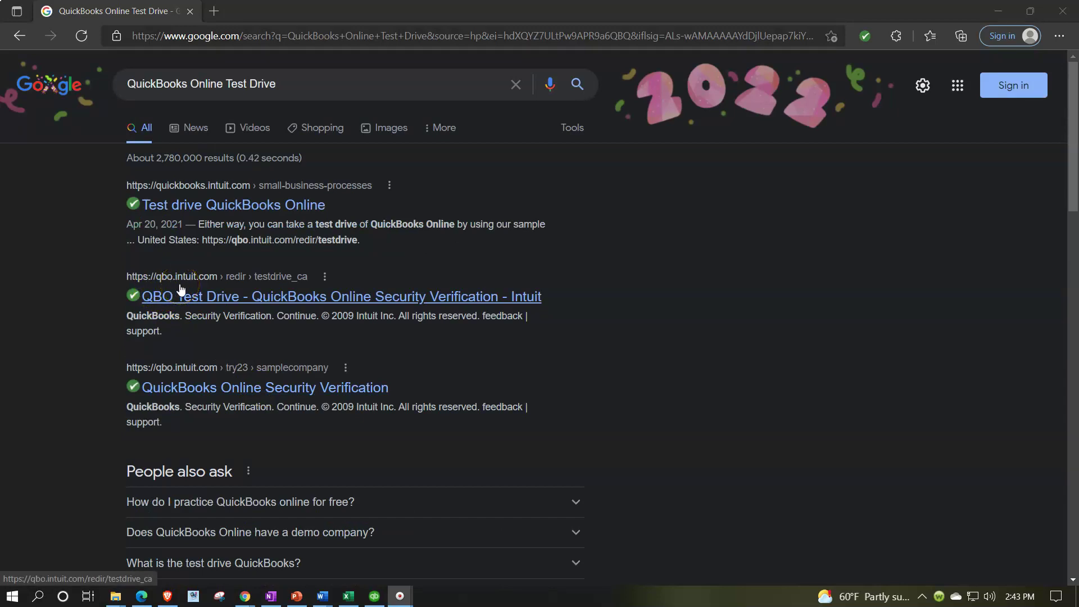
# - Open the QBO Test Drive result and pass the robot check into 'Long for Success -- Event Planning'
pyautogui.click(216, 304)
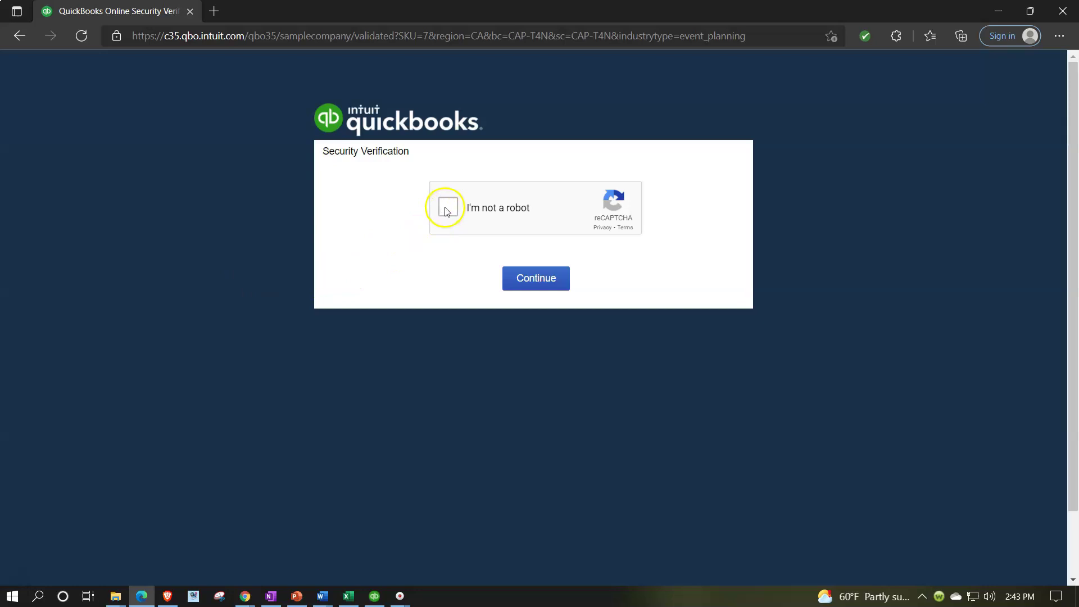
pyautogui.click(447, 208)
pyautogui.click(523, 279)
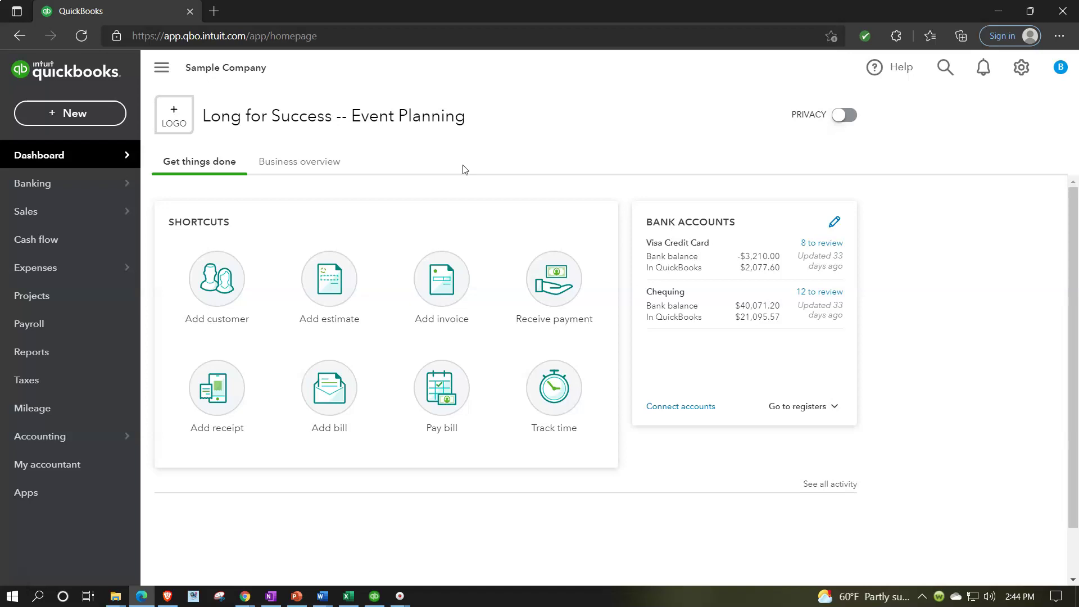
# - Zoom the sample company page to 125% and open its Reports list of Favourites
pyautogui.hotkey('ctrl', '+')
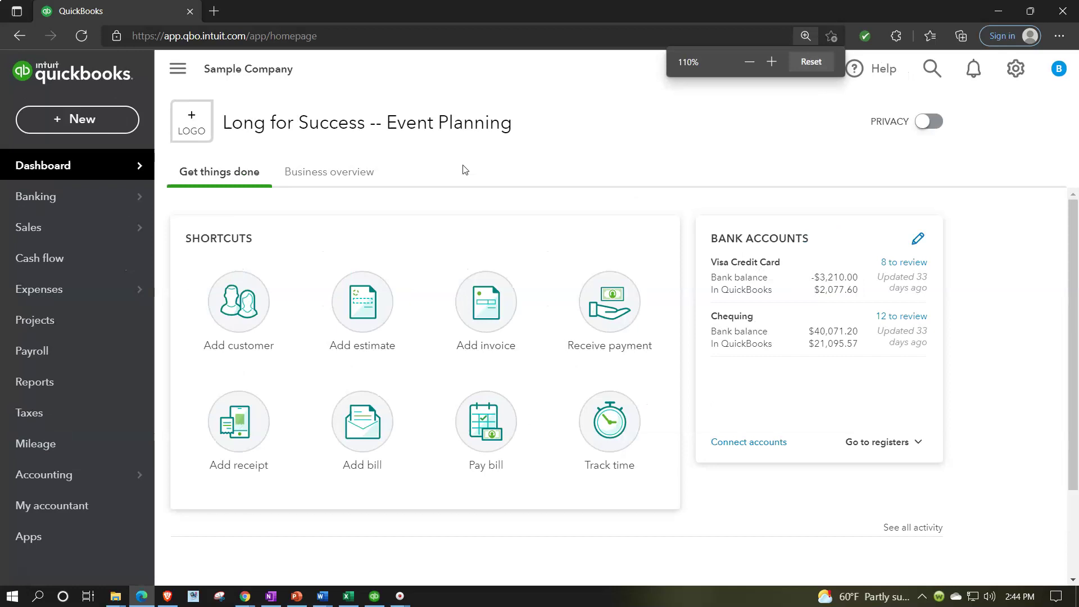
pyautogui.hotkey('ctrl', '+')
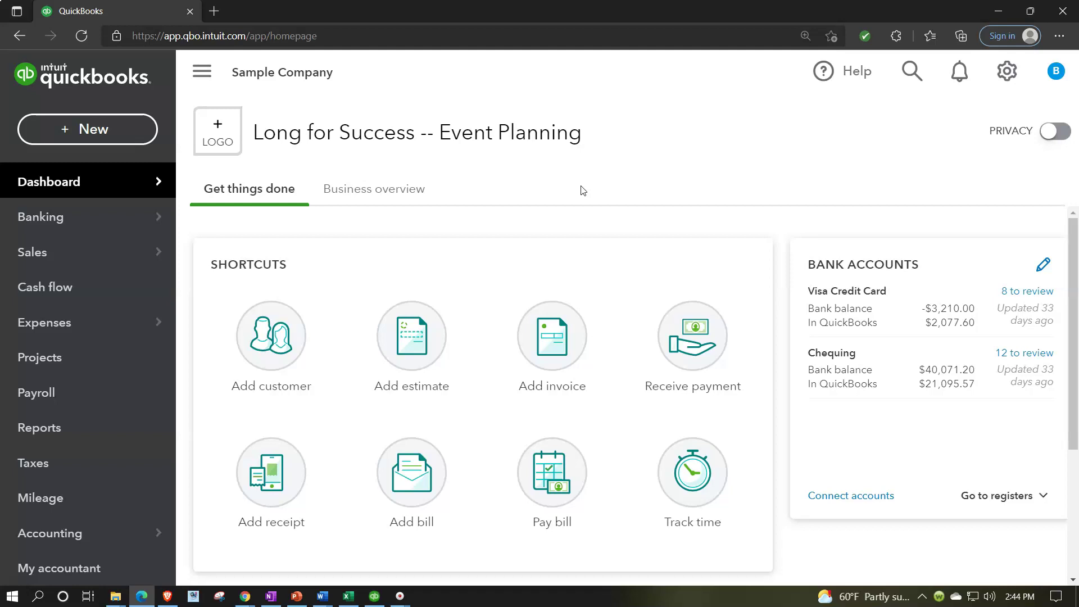
pyautogui.moveTo(559, 197); pyautogui.dragTo(302, 230)
pyautogui.click(82, 429)
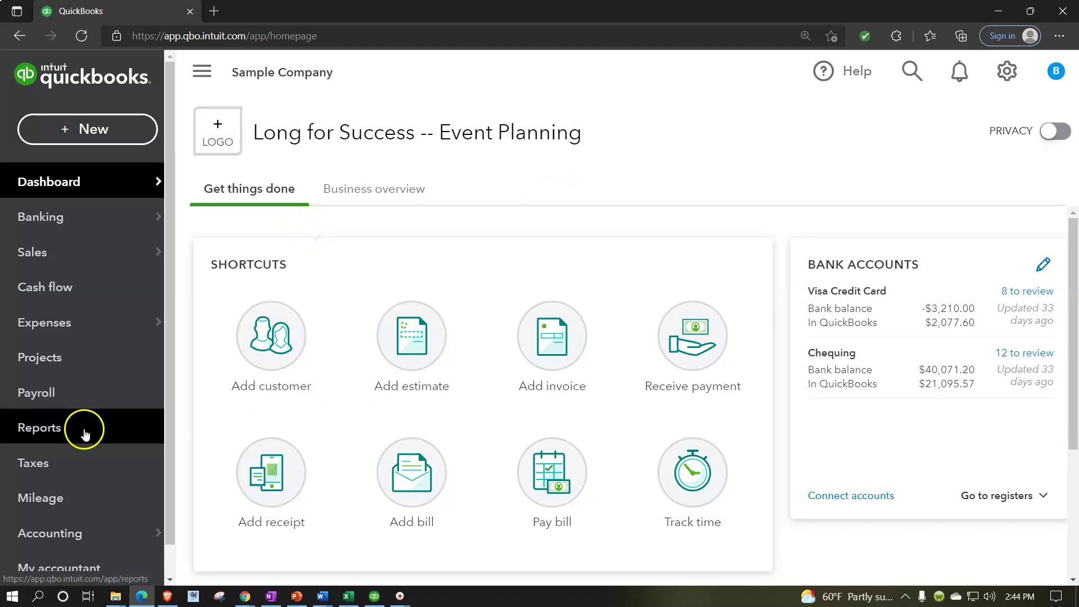
pyautogui.click(82, 430)
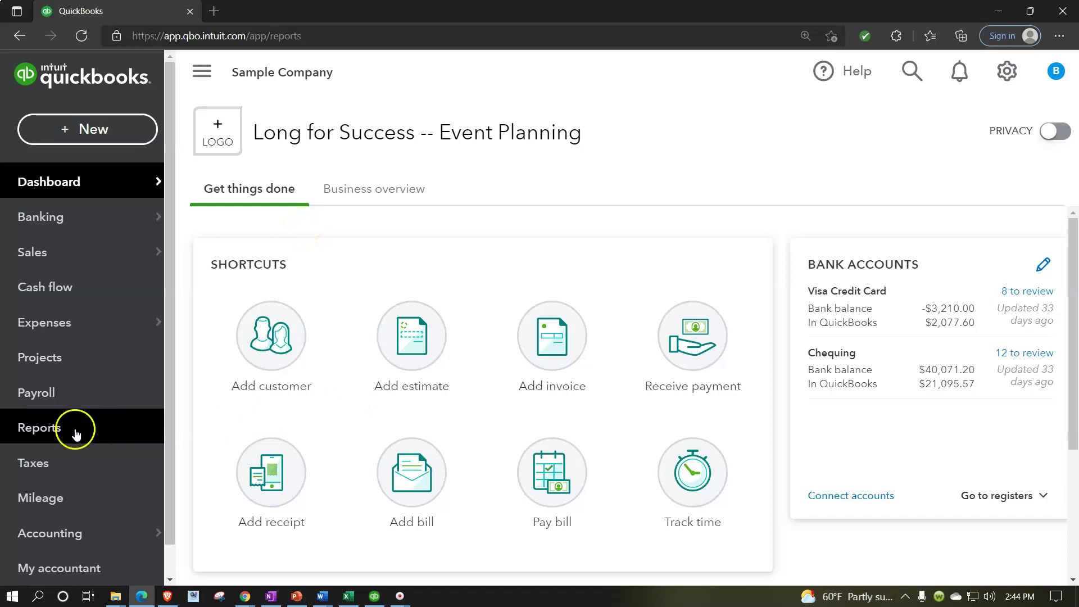
pyautogui.click(378, 412)
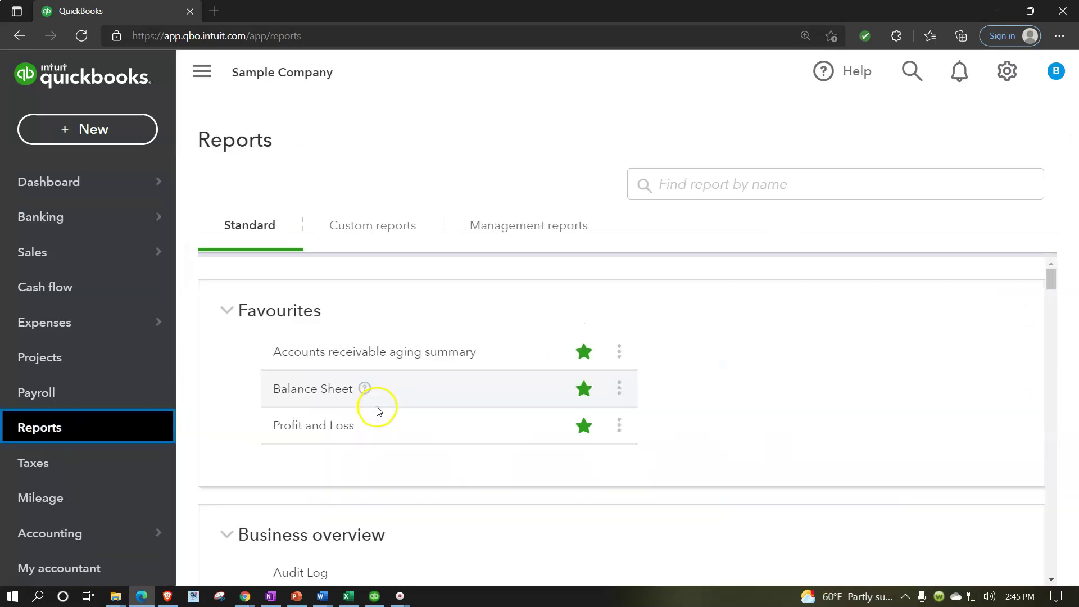
pyautogui.scroll(-1, 376, 410)
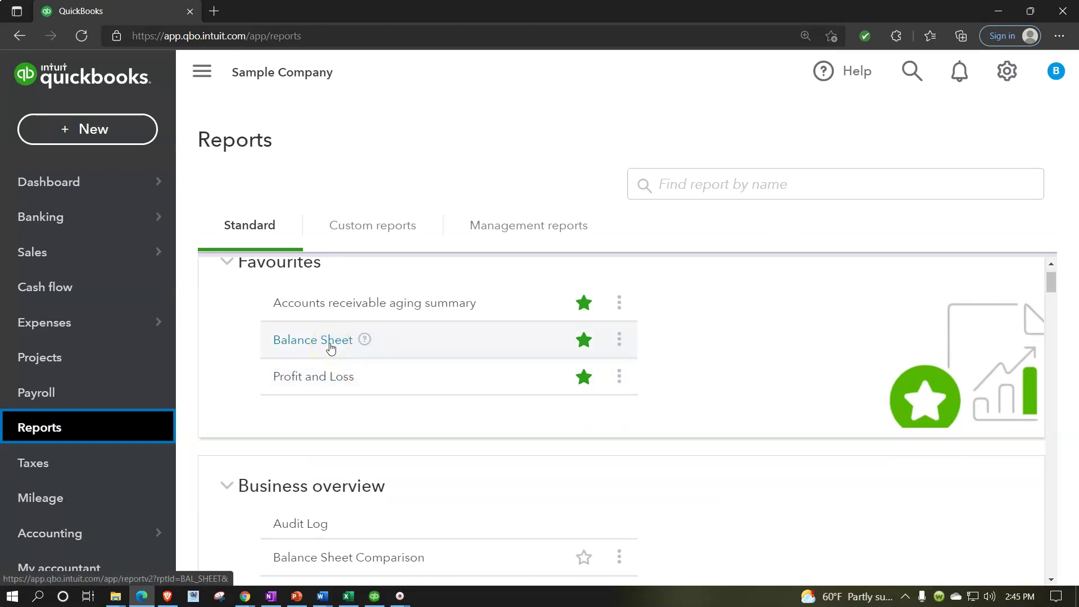
# - Open the Balance Sheet favourite and scroll down to Total Assets of $49,662.89
pyautogui.click(330, 347)
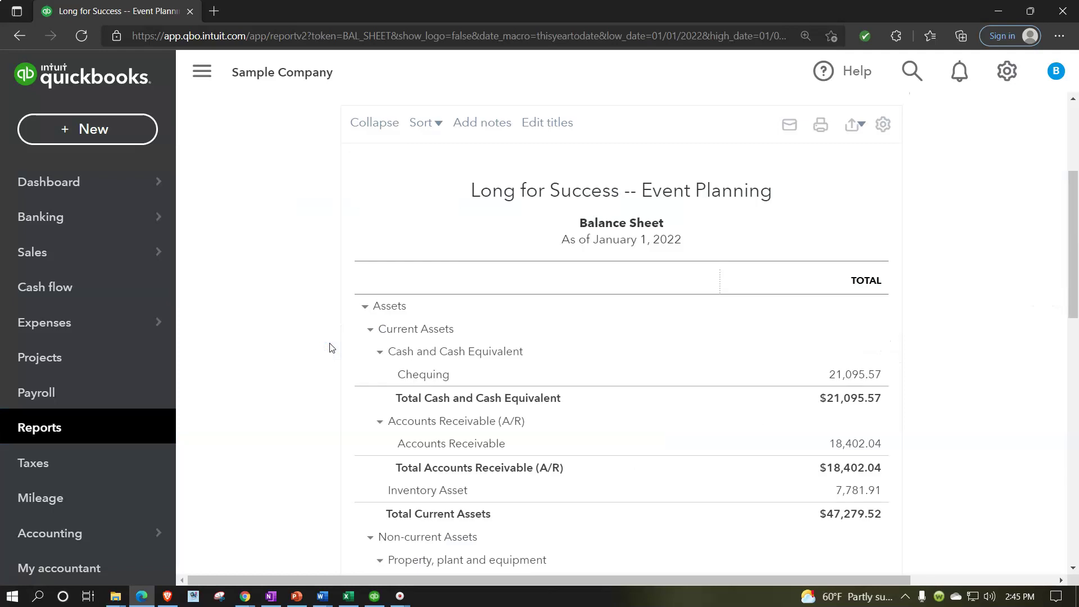
pyautogui.scroll(-2, 330, 347)
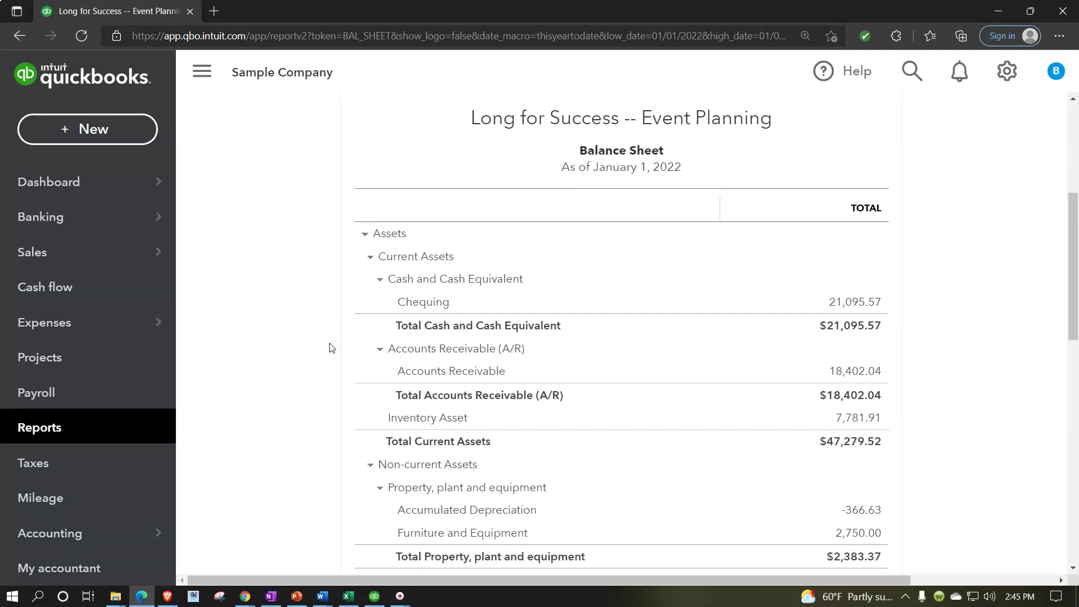
pyautogui.scroll(-1, 330, 347)
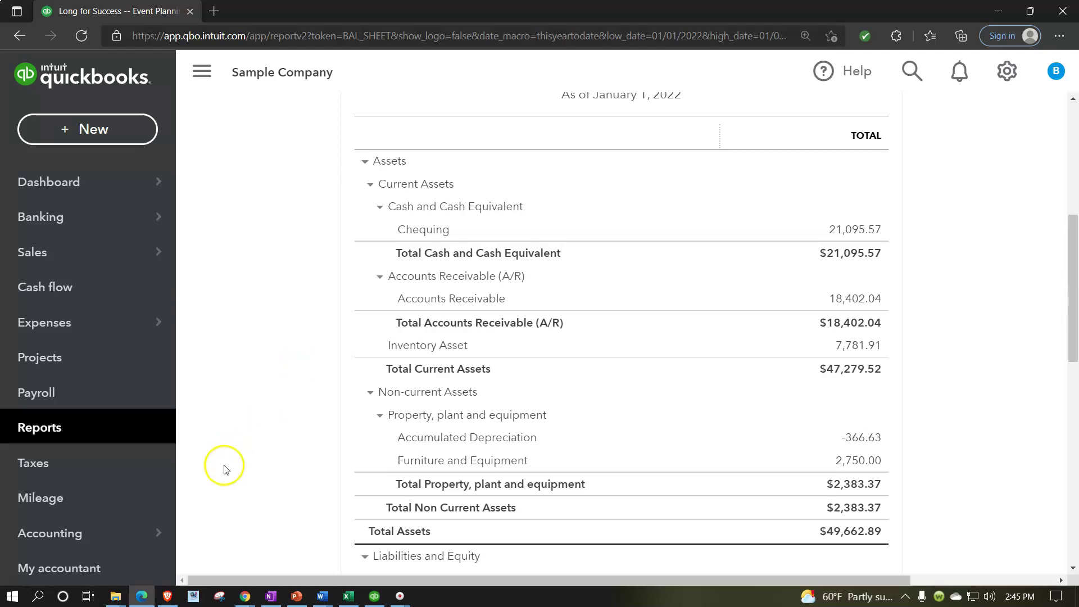
# - Minimize Edge to reveal Get Great Guitars in Chrome and zoom it to 110%
pyautogui.click(142, 596)
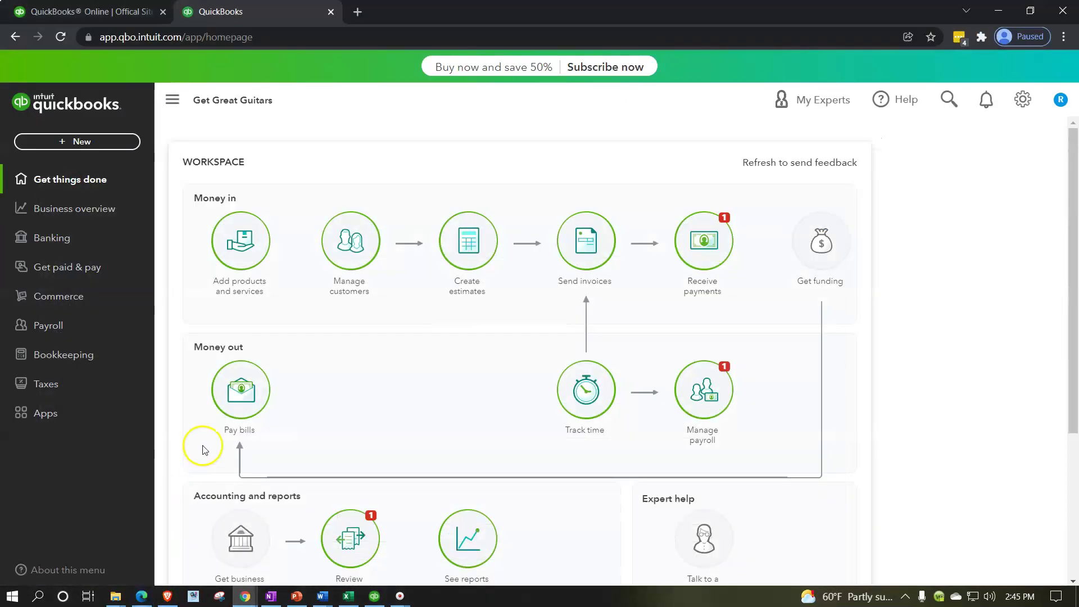
pyautogui.hotkey('ctrl', '+')
pyautogui.hotkey('ctrl', '+')
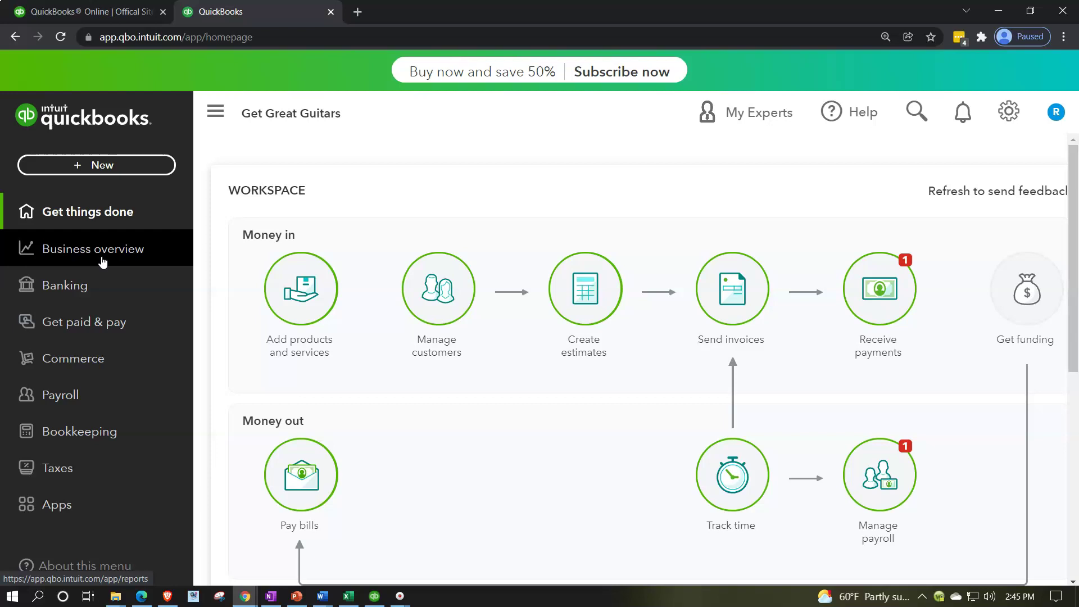
# - Open Get Great Guitars' empty Balance Sheet from Reports, then bring back the sample company's Balance Sheet
pyautogui.click(102, 261)
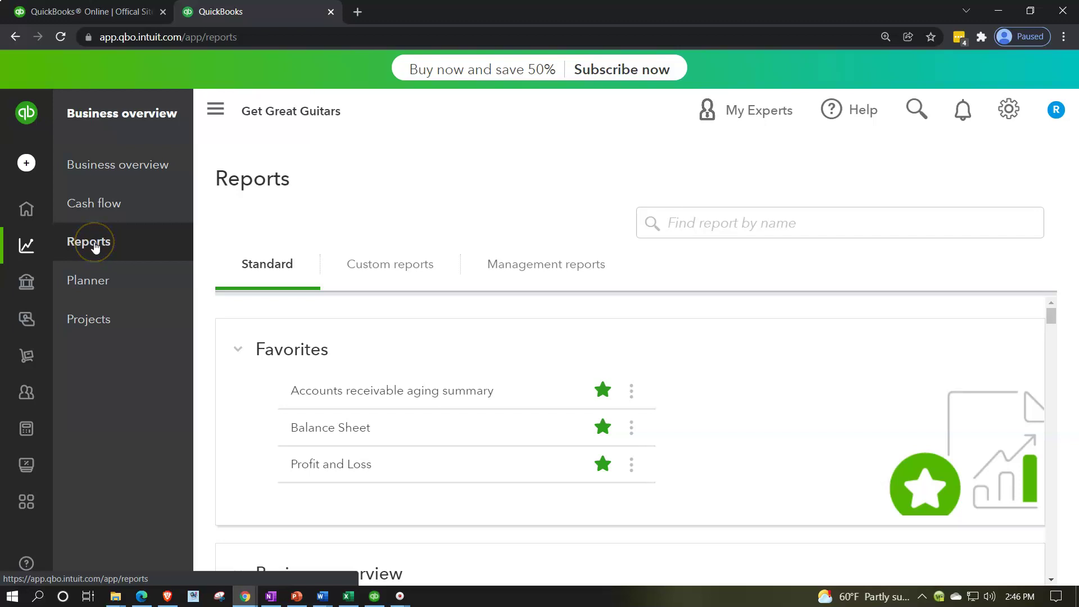
pyautogui.click(94, 246)
pyautogui.click(325, 425)
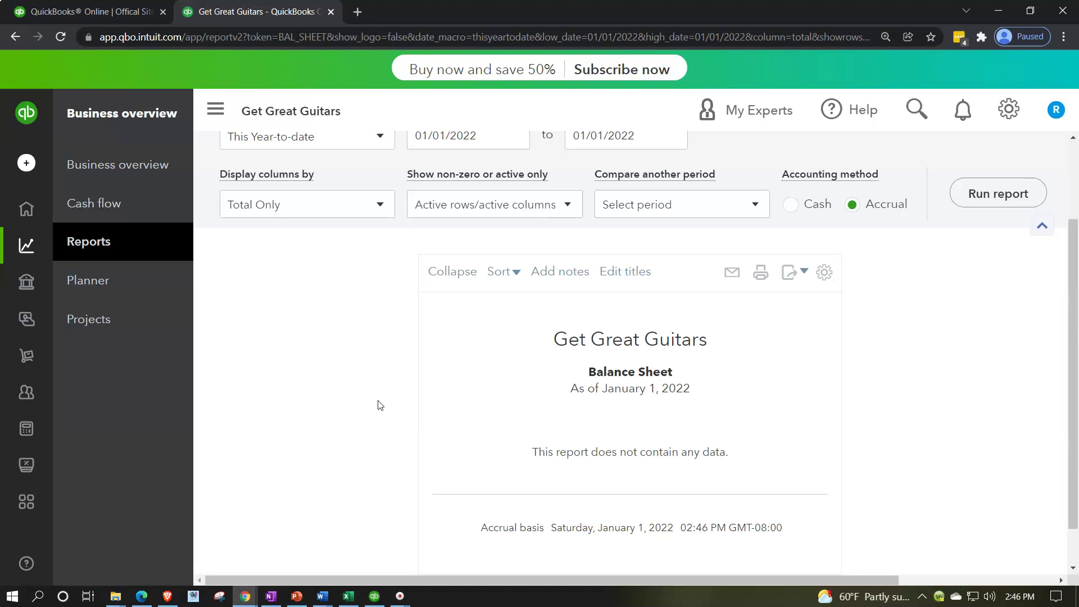
pyautogui.click(140, 597)
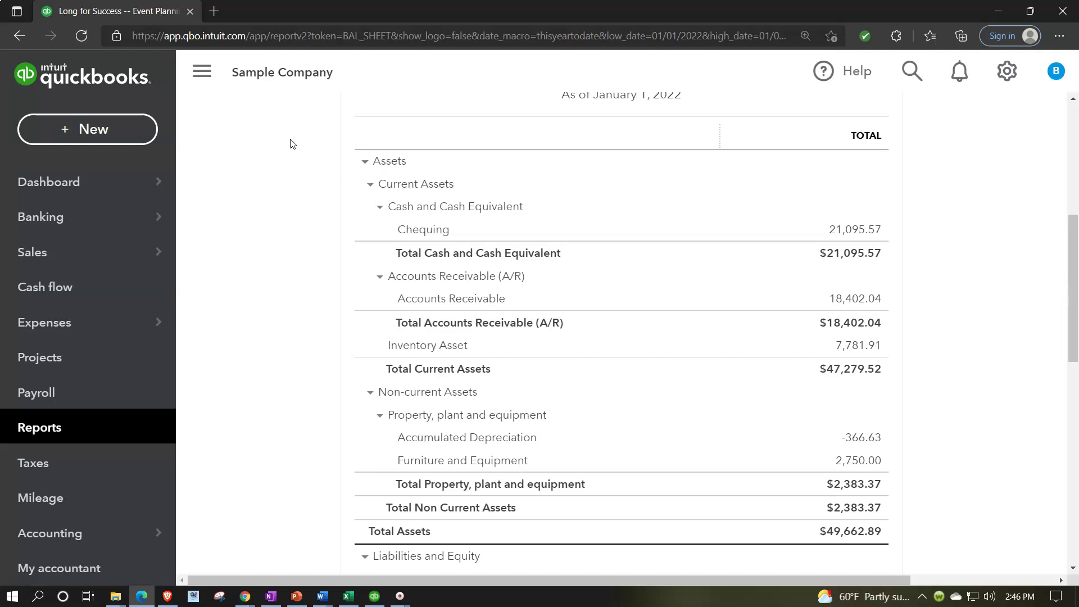
# - Switch to the Get Great Guitars window and go back to its home workspace via Get things done
pyautogui.moveTo(111, 187)
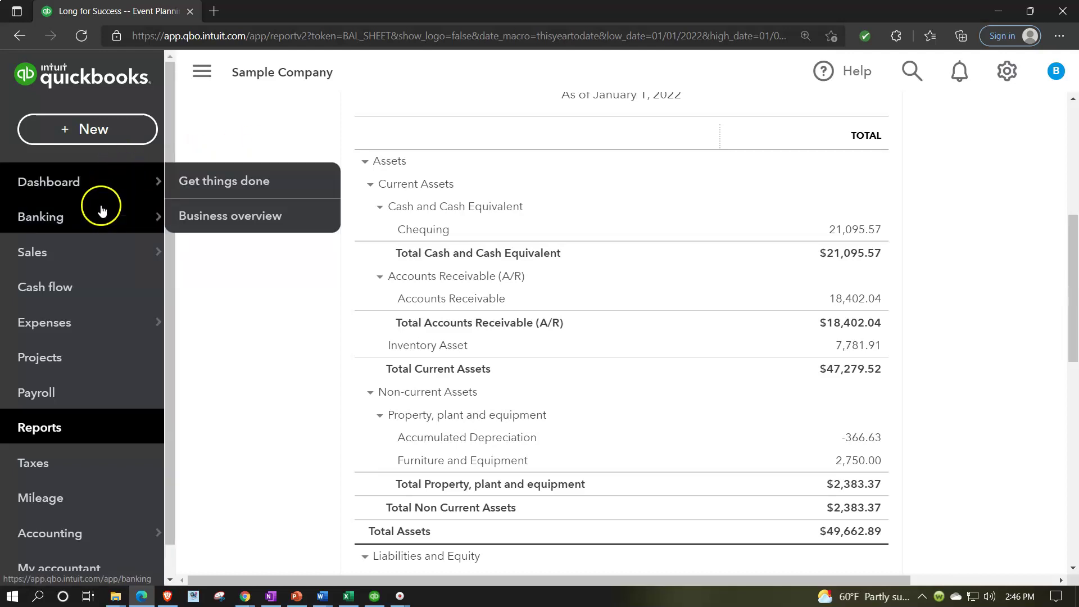
pyautogui.moveTo(92, 239)
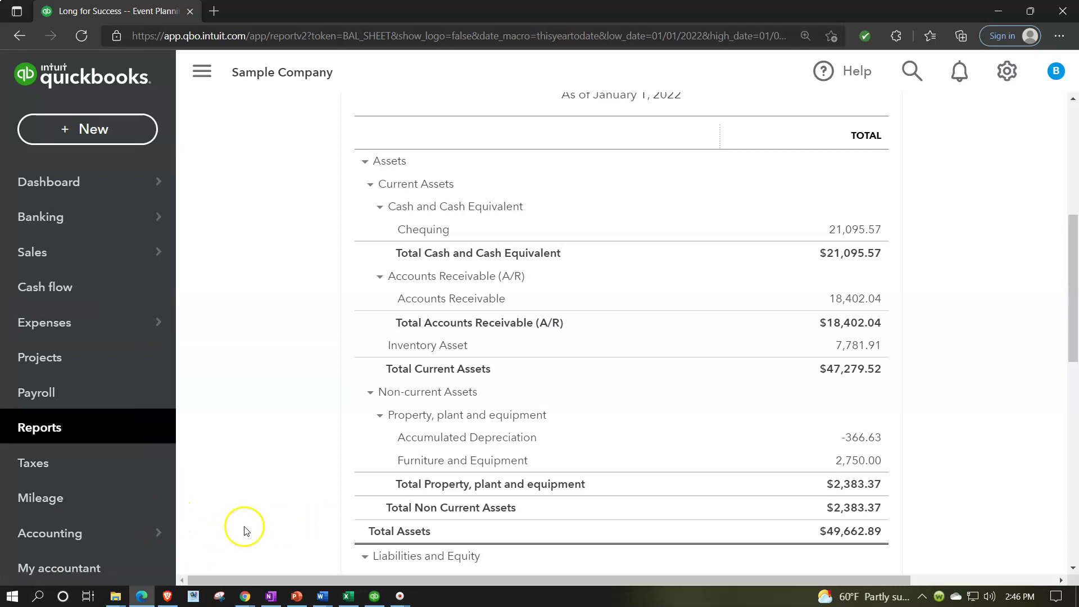
pyautogui.hotkey('alt', 'Tab')
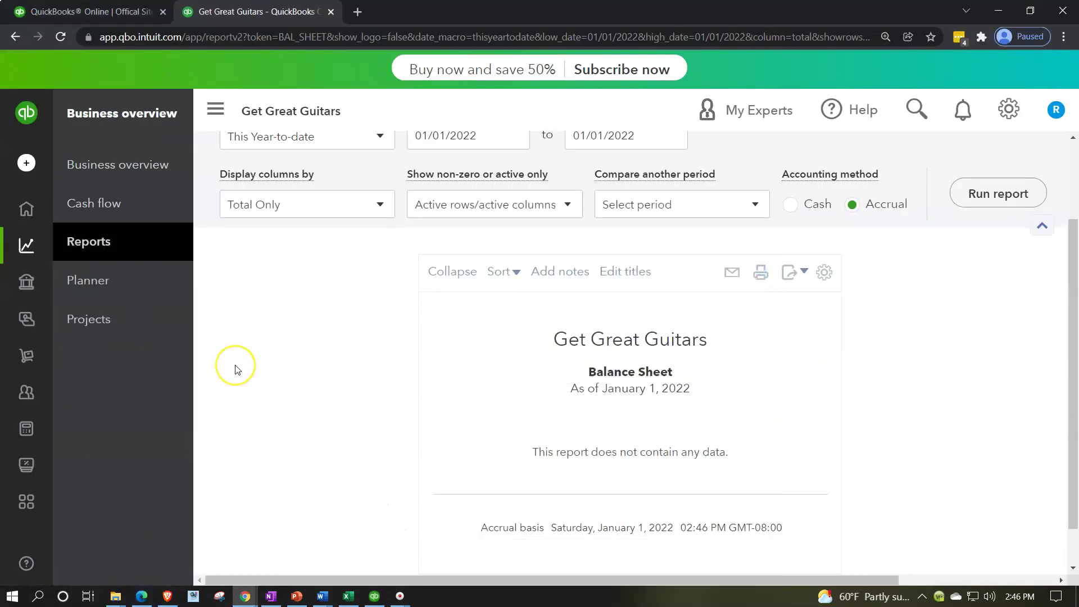
pyautogui.scroll(2, 236, 369)
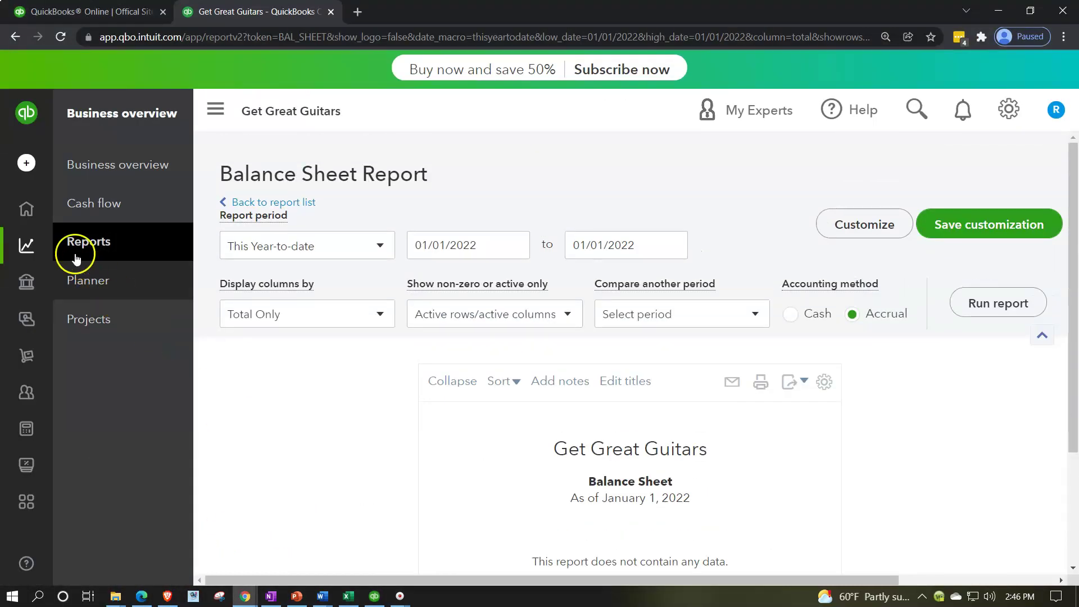
pyautogui.moveTo(36, 187)
pyautogui.click(34, 212)
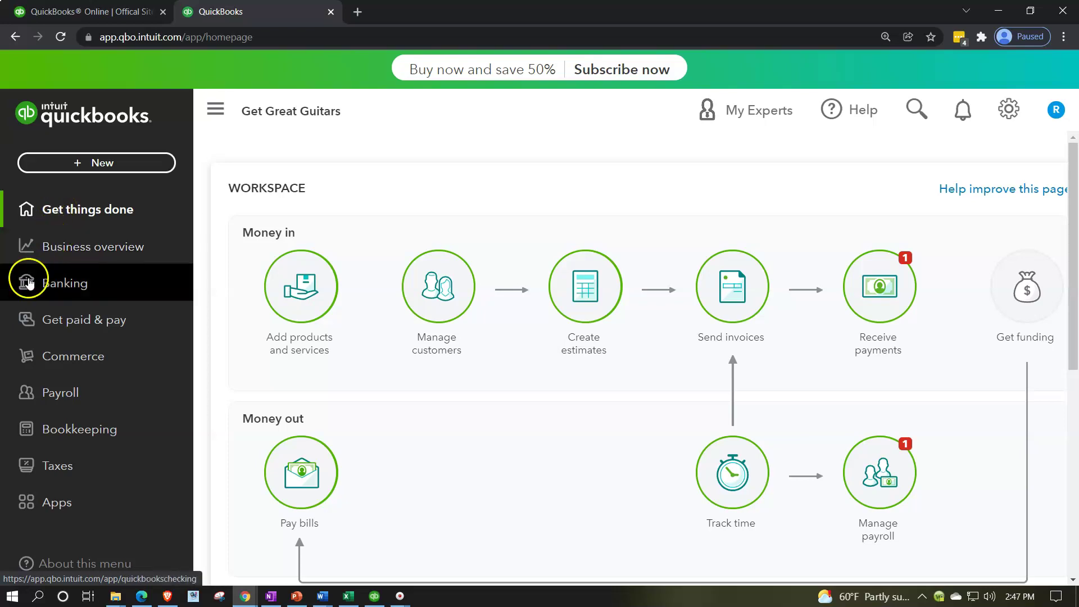
# - Open the Get Great Guitars reports list from Business overview, then show the sample Balance Sheet again
pyautogui.click(45, 246)
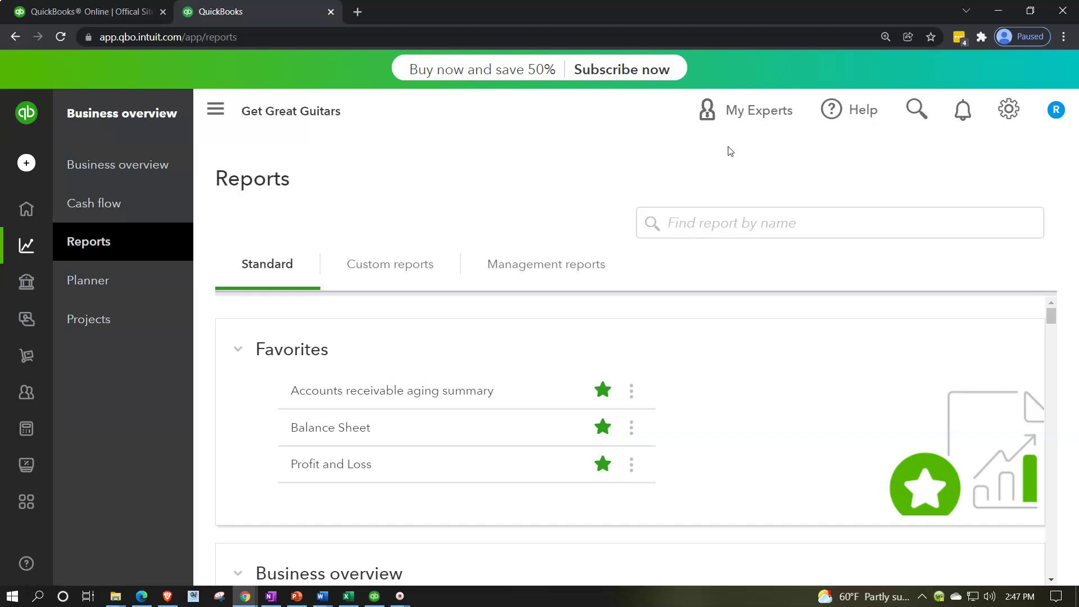
pyautogui.click(151, 599)
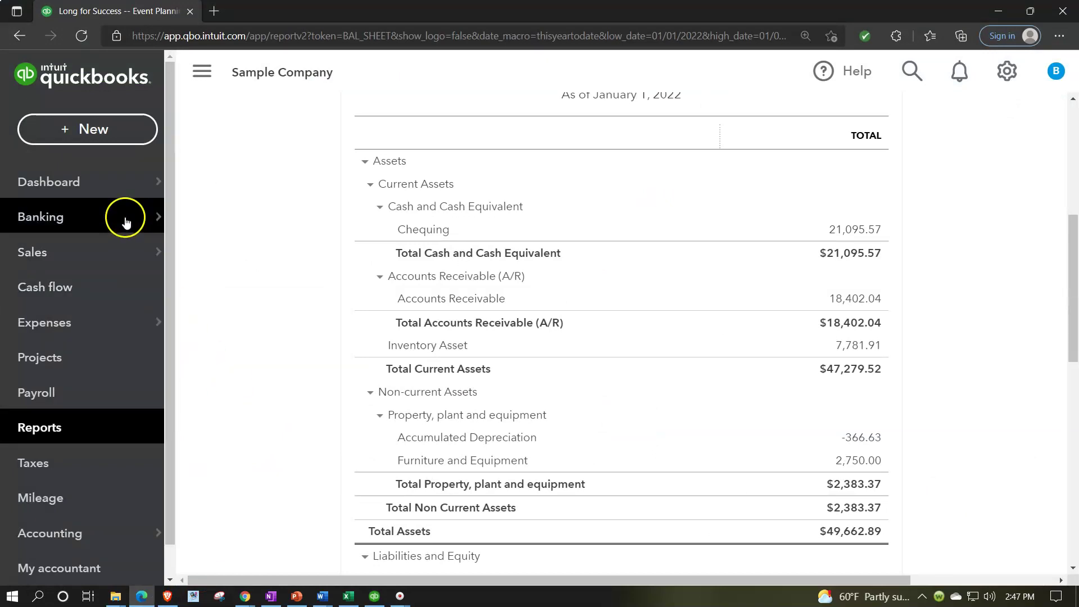
# - Look over the Sample Company sidebar menus beside its $49,662.89 Balance Sheet
pyautogui.moveTo(122, 196)
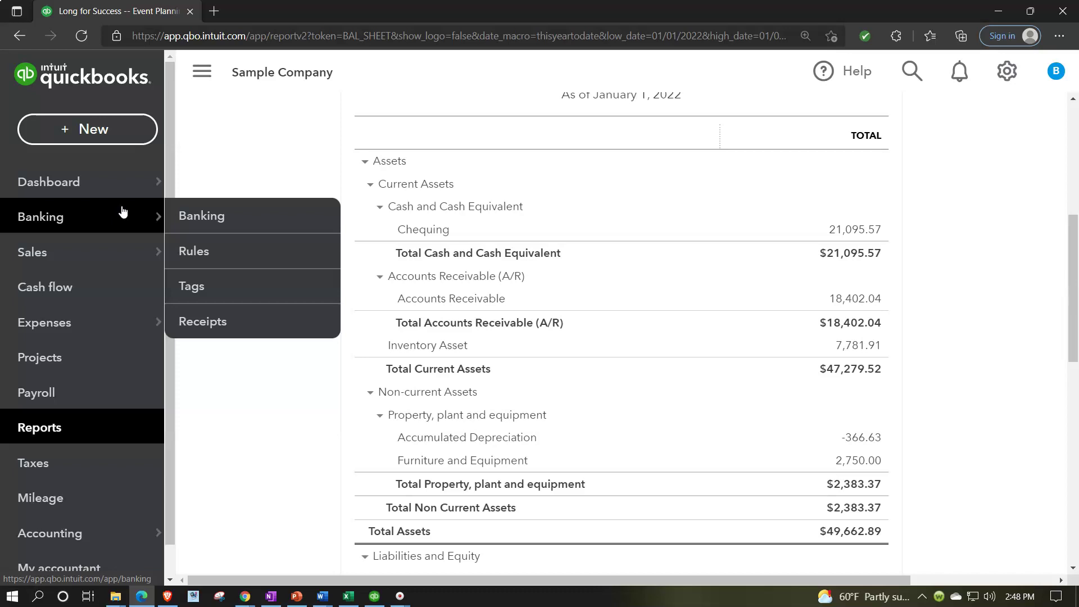
pyautogui.moveTo(116, 243)
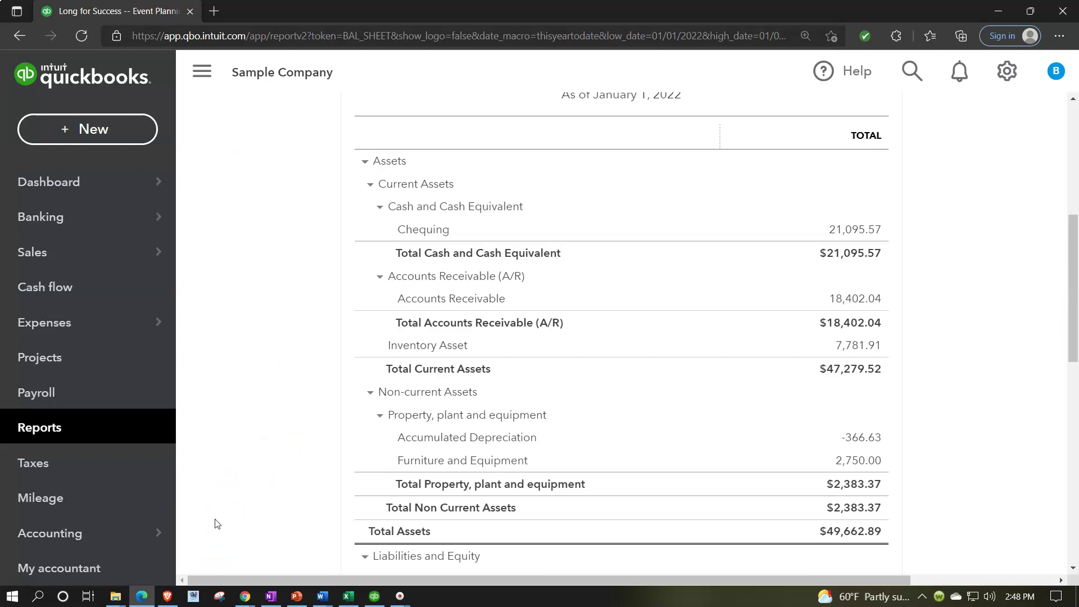
# - Switch to the Get Great Guitars Reports page, with Balance Sheet and Profit and Loss under Favorites
pyautogui.click(144, 593)
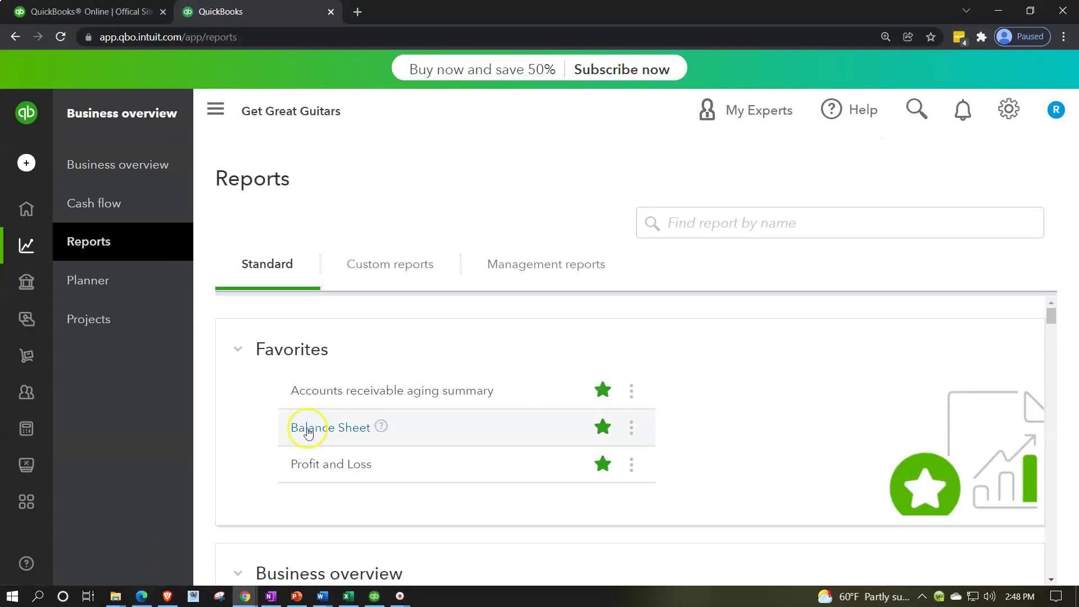
pyautogui.click(374, 153)
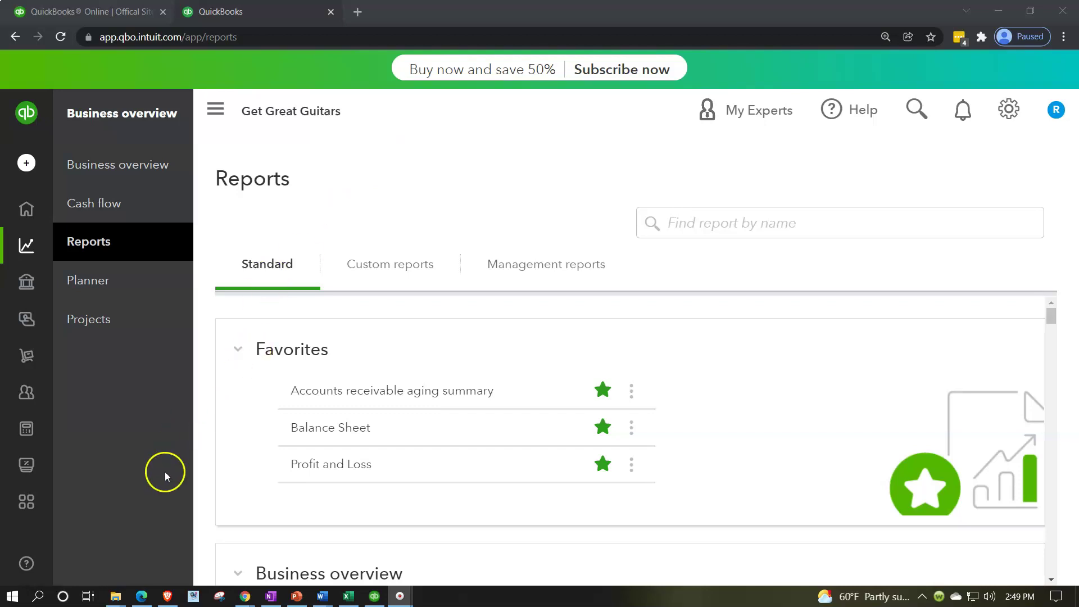
pyautogui.click(142, 599)
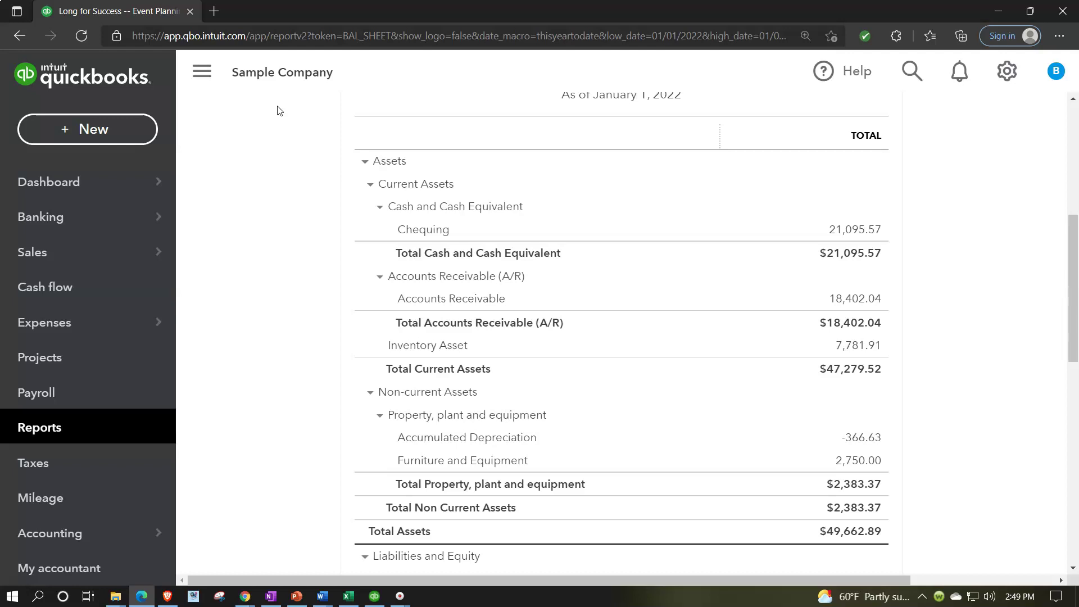
pyautogui.click(83, 189)
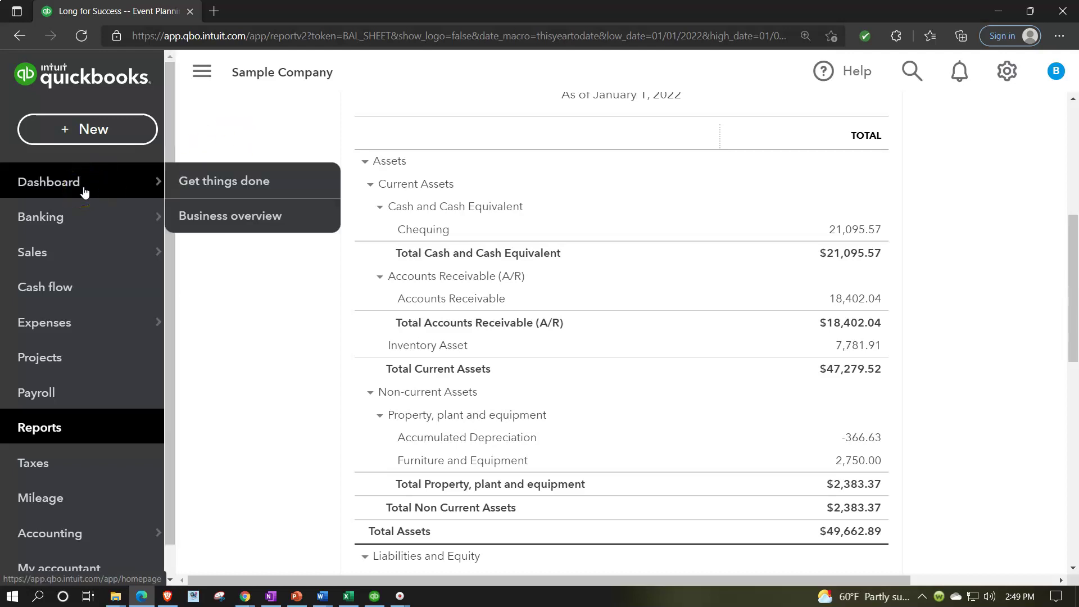